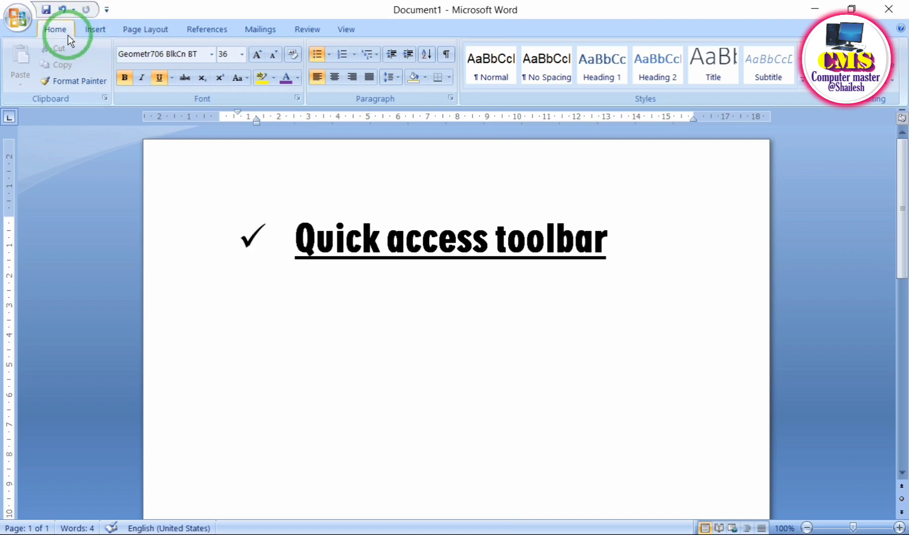
Step: Look over the Insert and Page Layout ribbon tabs, then return to Home
left_click(102, 33)
left_click(129, 31)
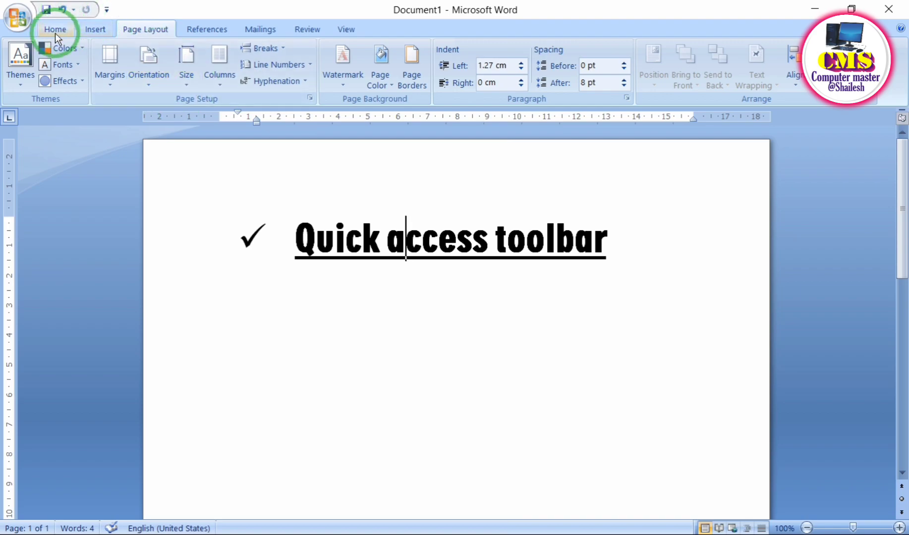
left_click(52, 29)
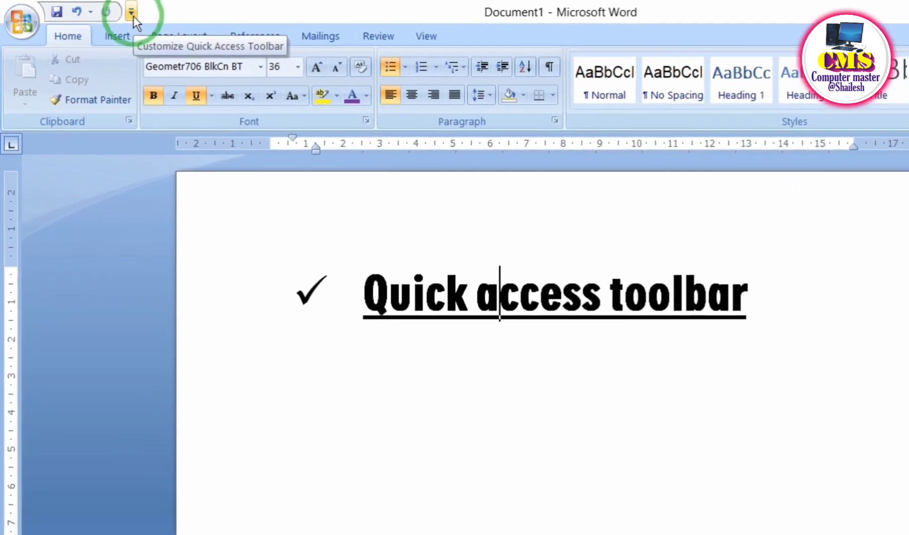
Step: Tick New in the Customize Quick Access Toolbar menu, then bring the menu up again
left_click(125, 12)
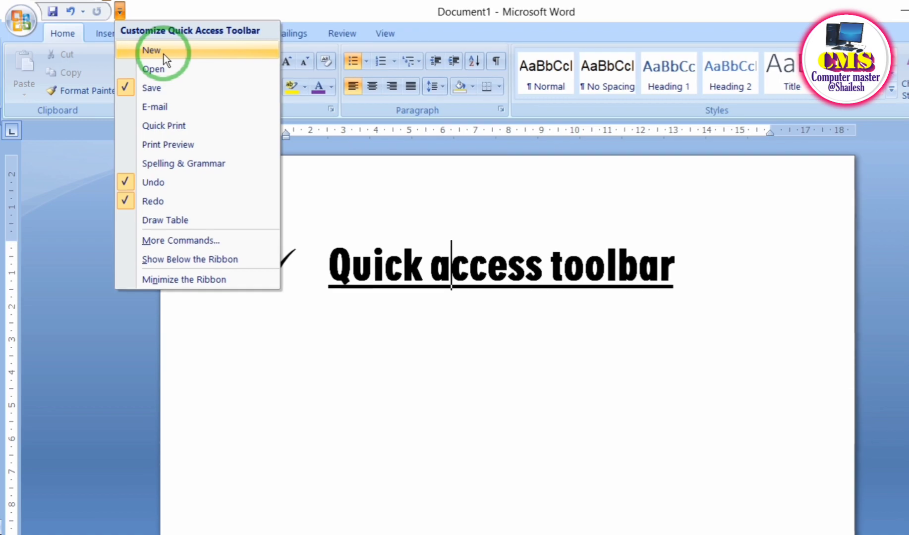
left_click(163, 53)
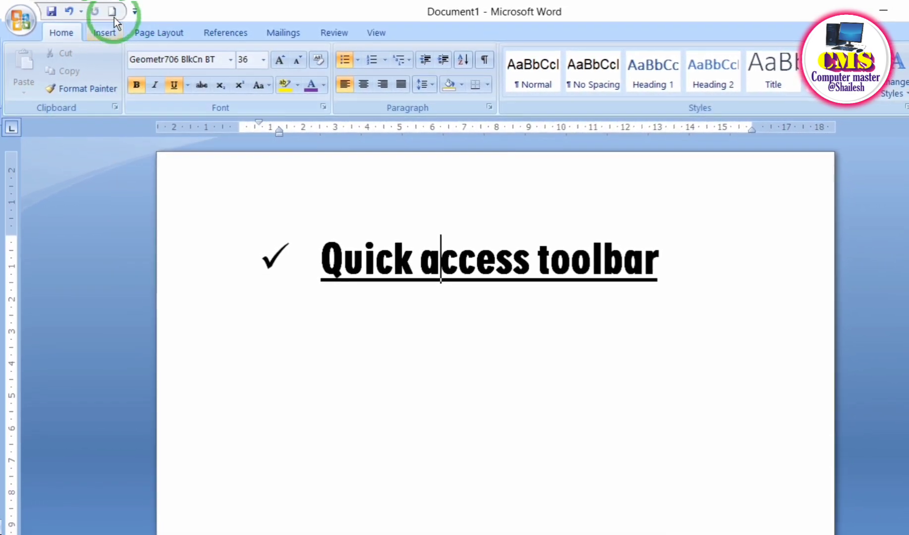
left_click(133, 11)
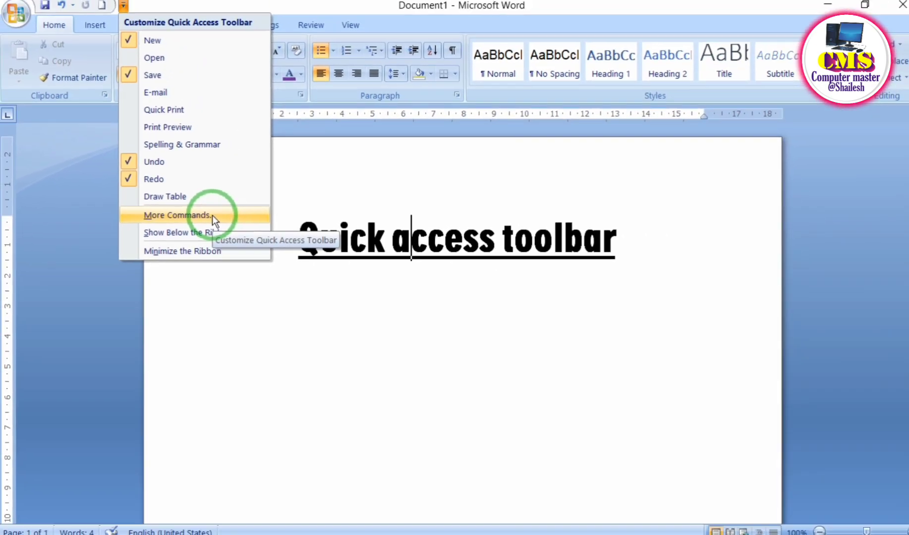
Step: Open Word Options' Customize page through More Commands and expand the Choose commands from list
left_click(212, 215)
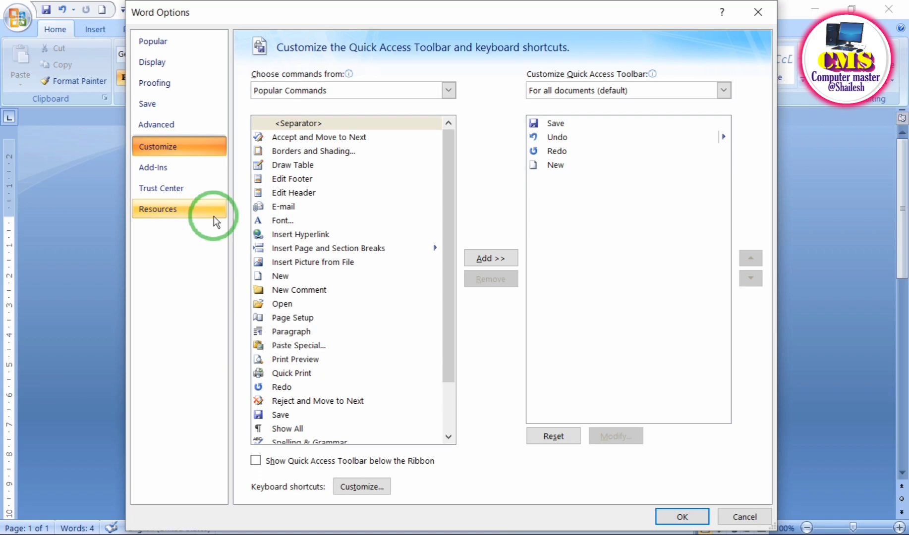
mouse_move(453, 11)
left_mouse_down()
mouse_move(380, 79)
mouse_move(341, 12)
left_mouse_up()
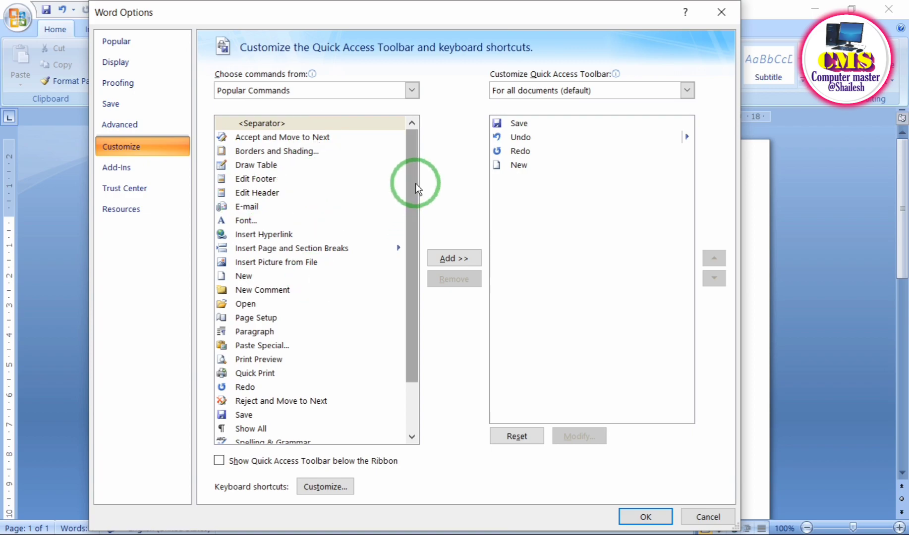
left_click_drag(412, 214, 413, 260)
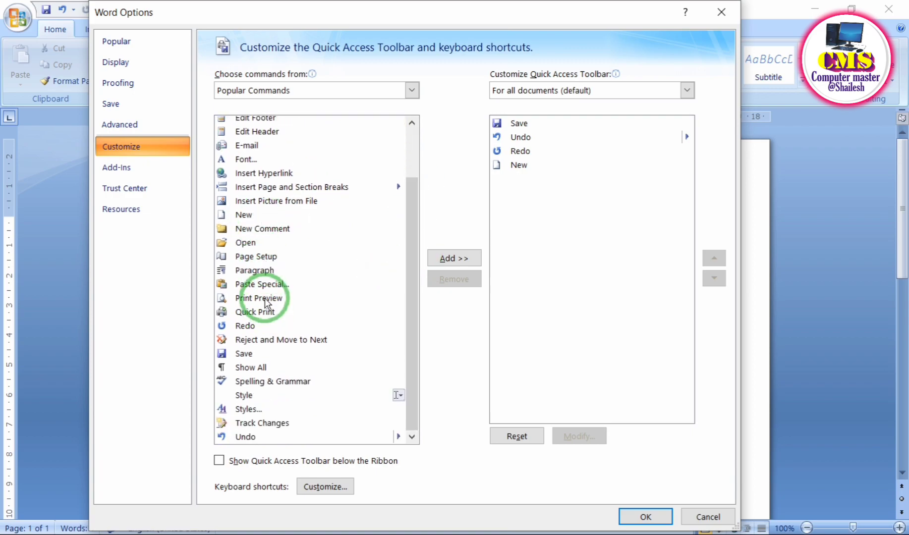
scroll(268, 300, "up", 2)
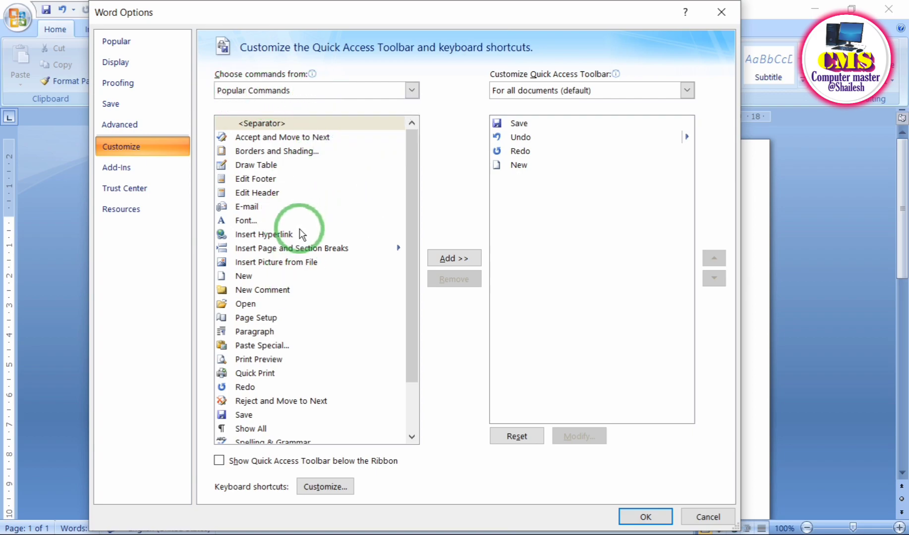
left_click(412, 90)
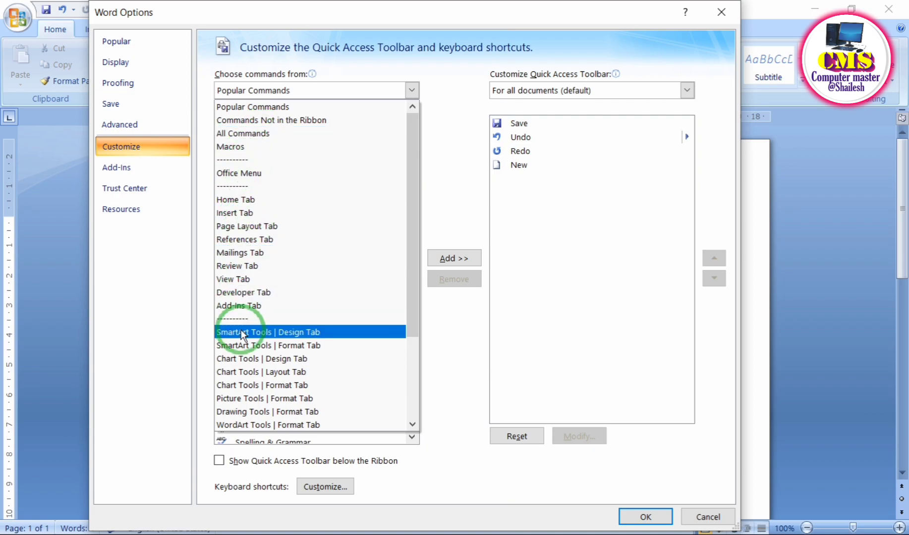
scroll(242, 337, "down", 2)
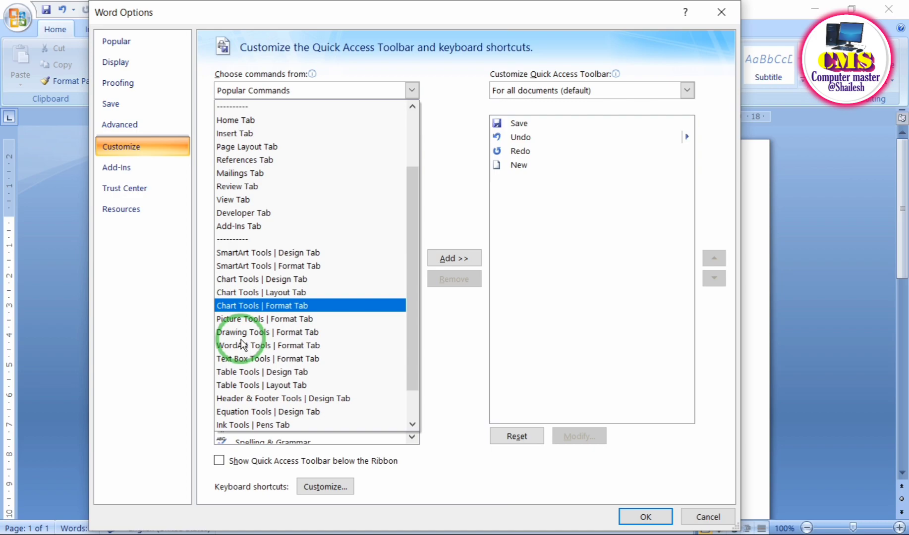
scroll(242, 343, "down", 1)
scroll(241, 343, "up", 3)
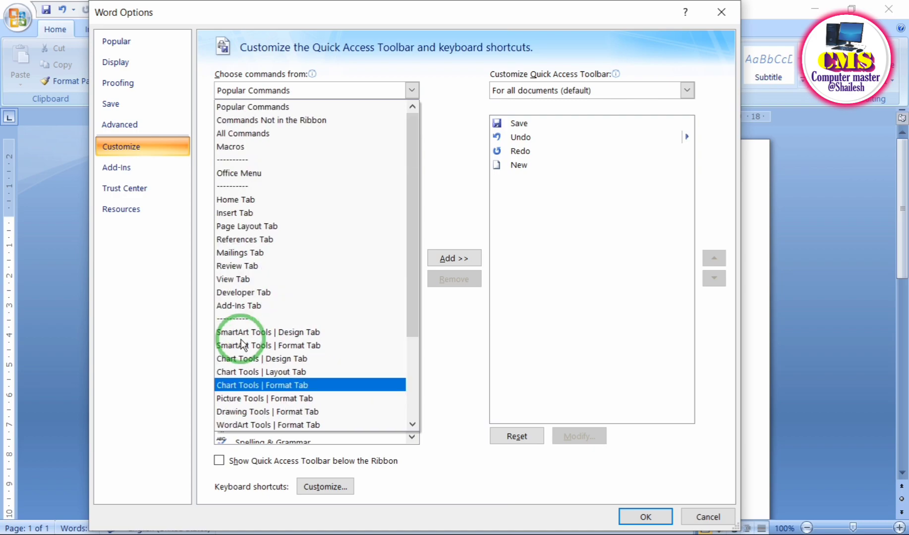
Step: Show All Commands in the Choose commands from list and scroll through them
left_click(262, 133)
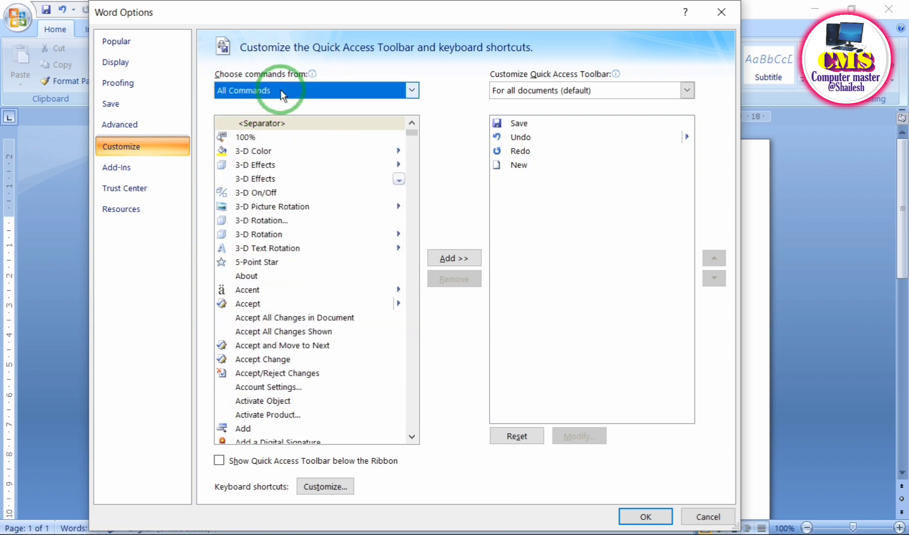
scroll(270, 224, "down", 3)
scroll(238, 277, "down", 4)
scroll(252, 327, "down", 3)
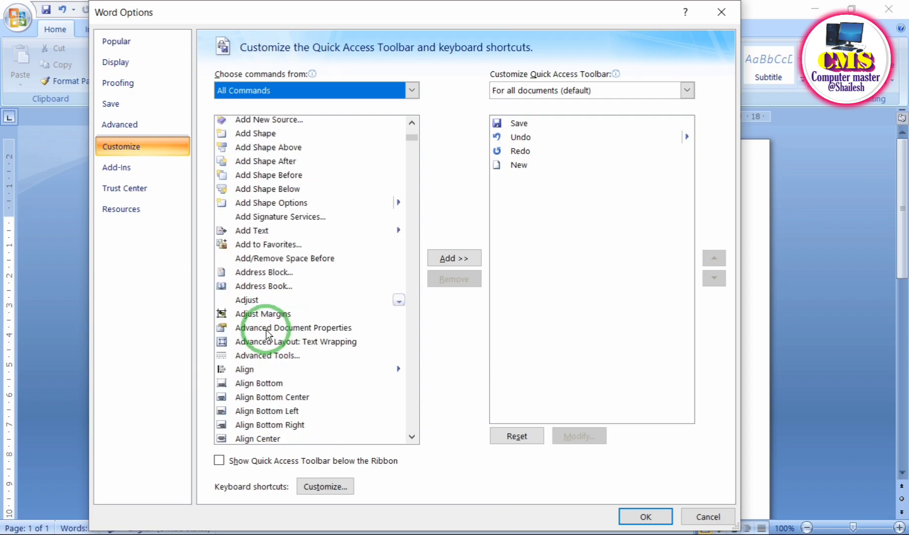
scroll(270, 328, "down", 4)
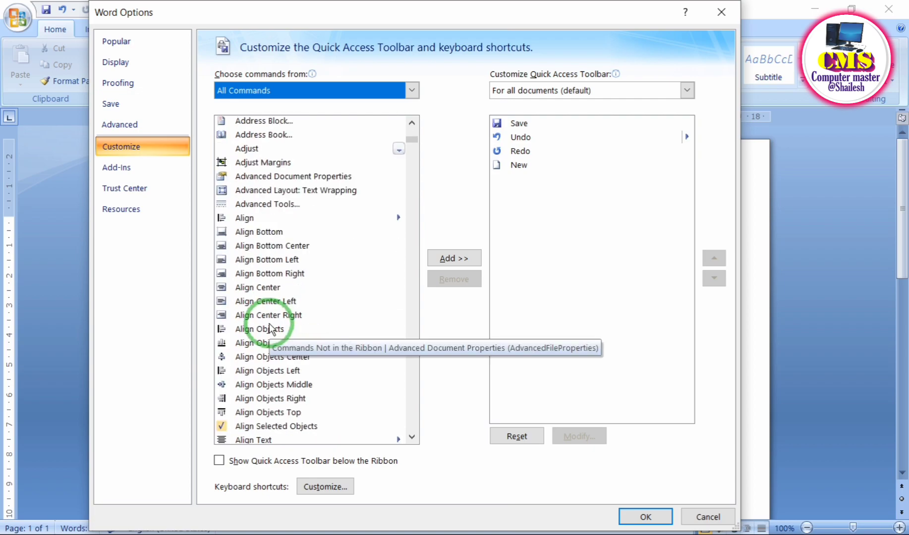
scroll(270, 328, "down", 3)
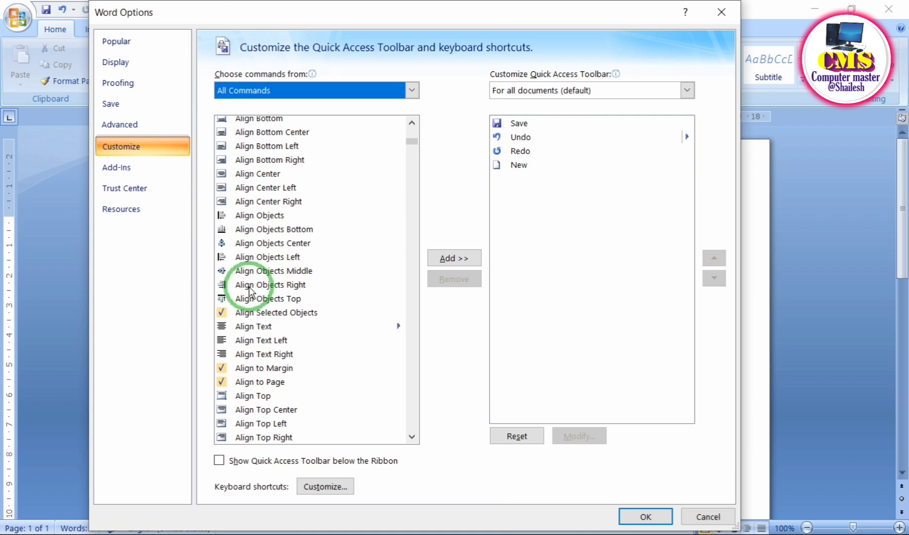
Step: Switch the command source to Office Menu and scroll through its commands
left_click(412, 91)
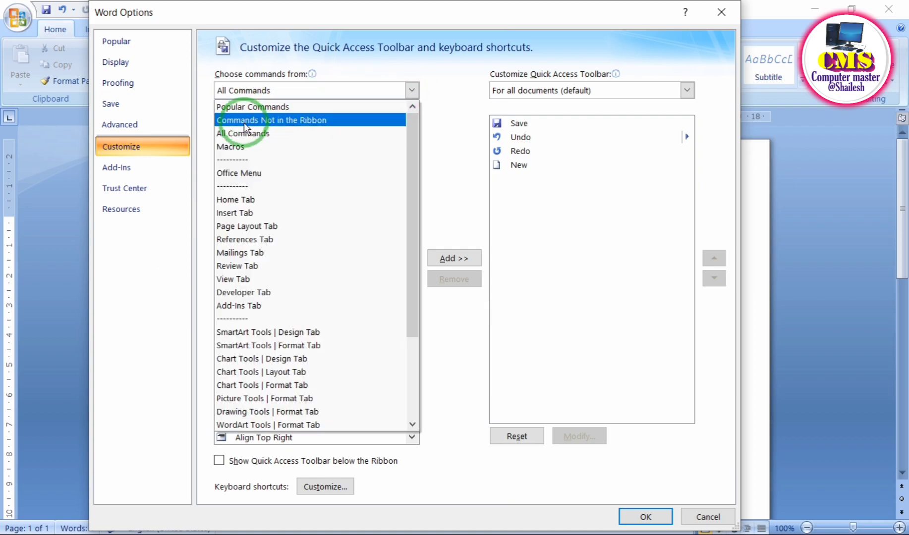
left_click(258, 173)
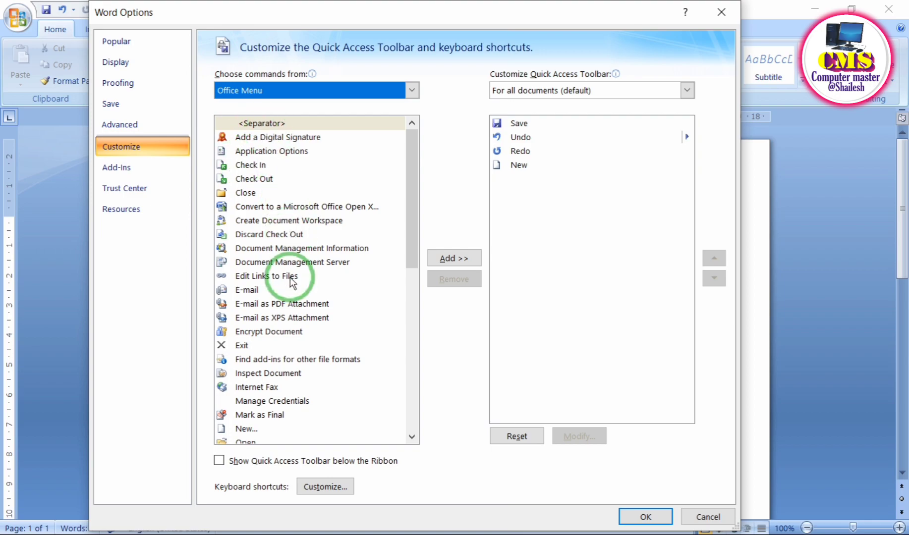
scroll(269, 285, "down", 1)
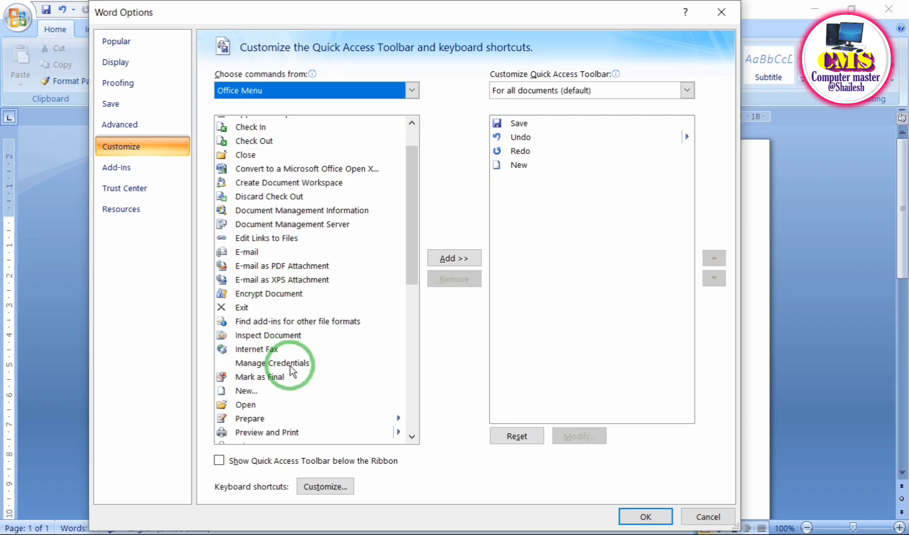
scroll(288, 376, "down", 1)
scroll(286, 392, "down", 2)
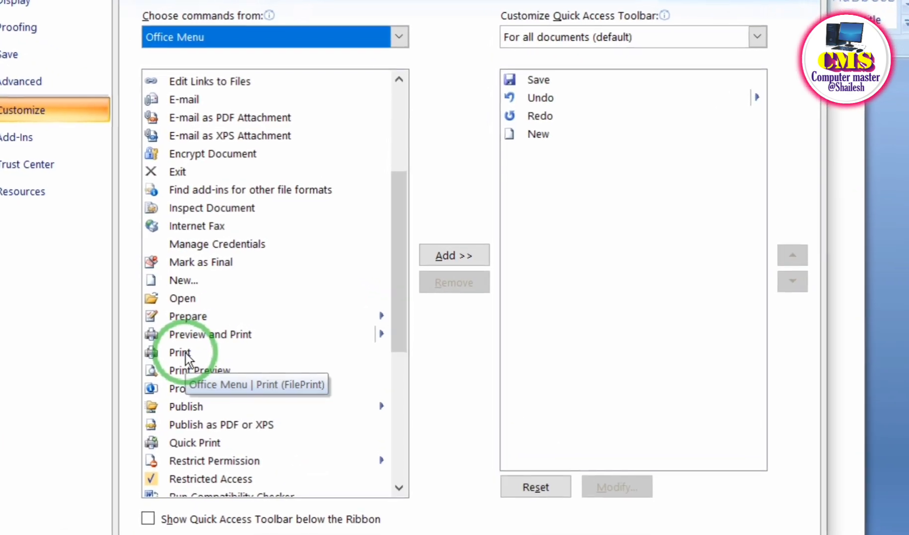
Step: Add Print and Open from the Office Menu commands to the toolbar list
left_click(248, 333)
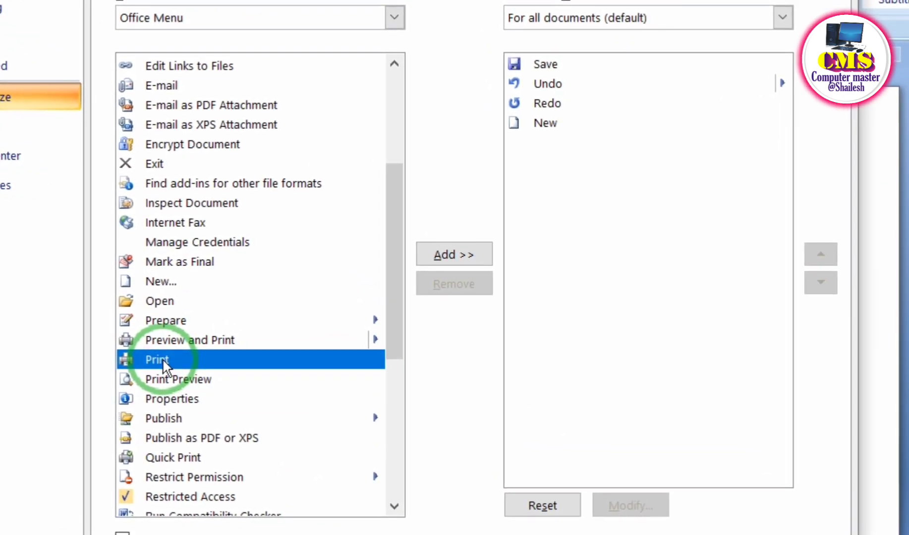
left_click(469, 289)
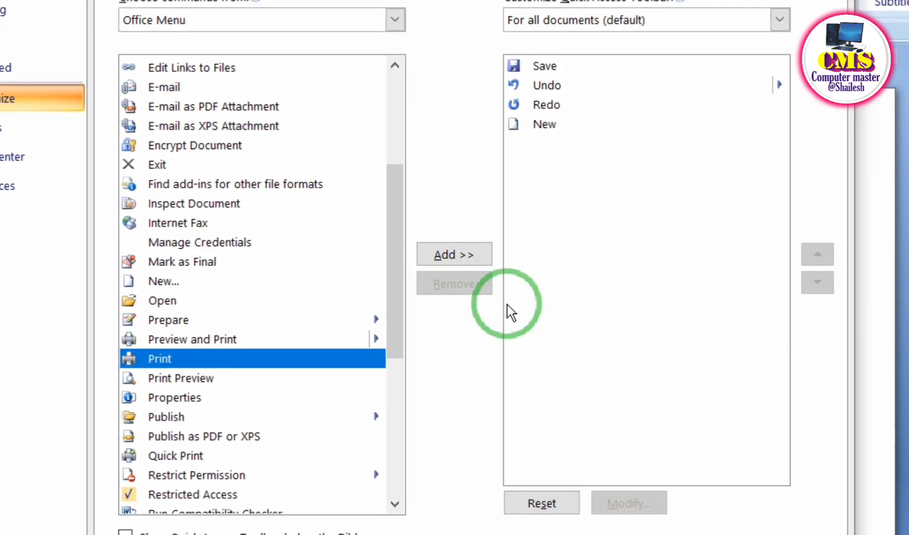
left_click(456, 256)
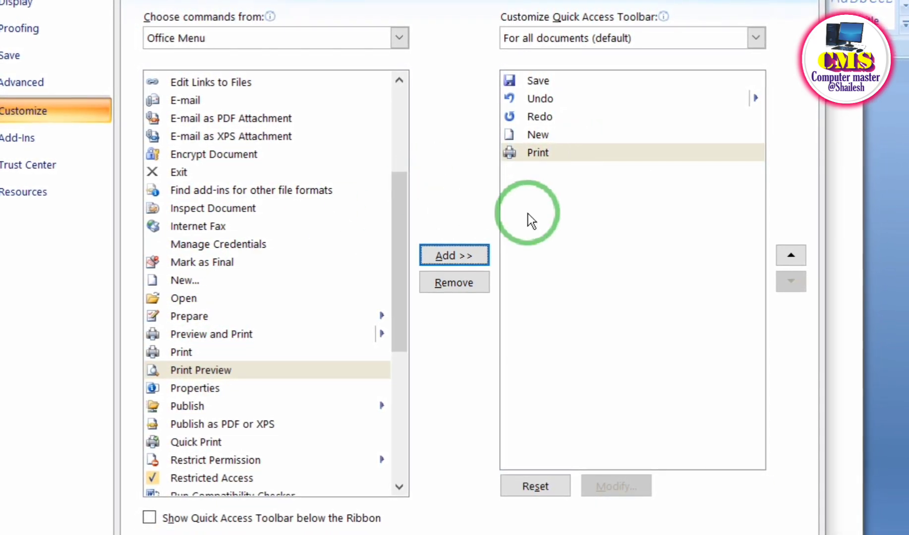
scroll(249, 323, "down", 3)
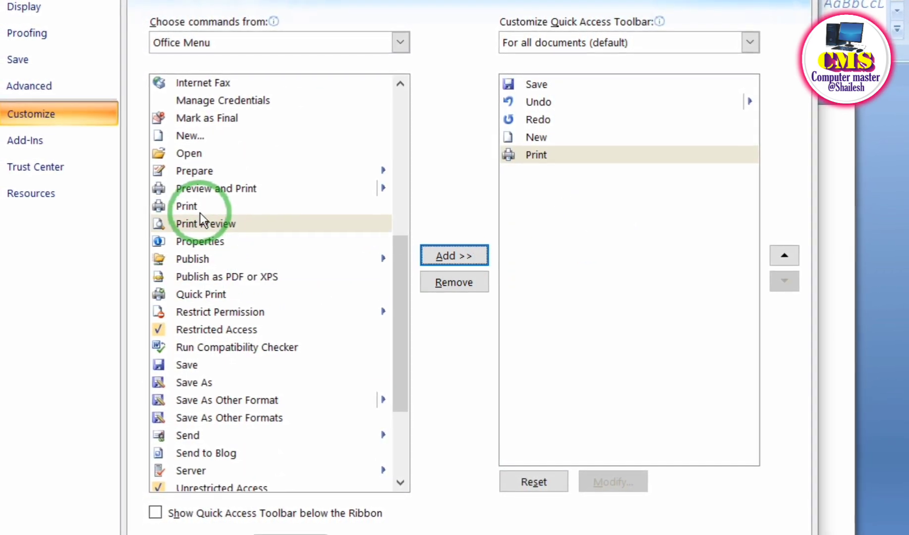
left_click(195, 155)
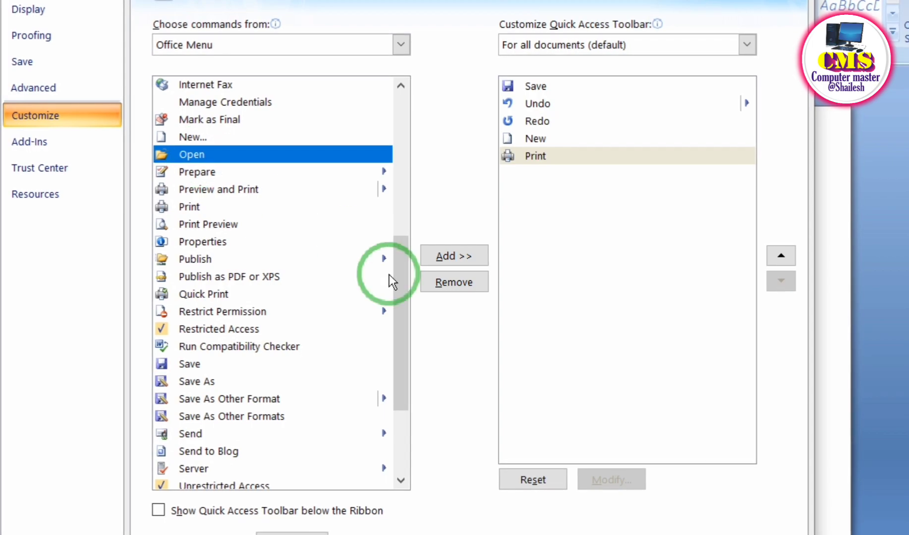
left_click(461, 255)
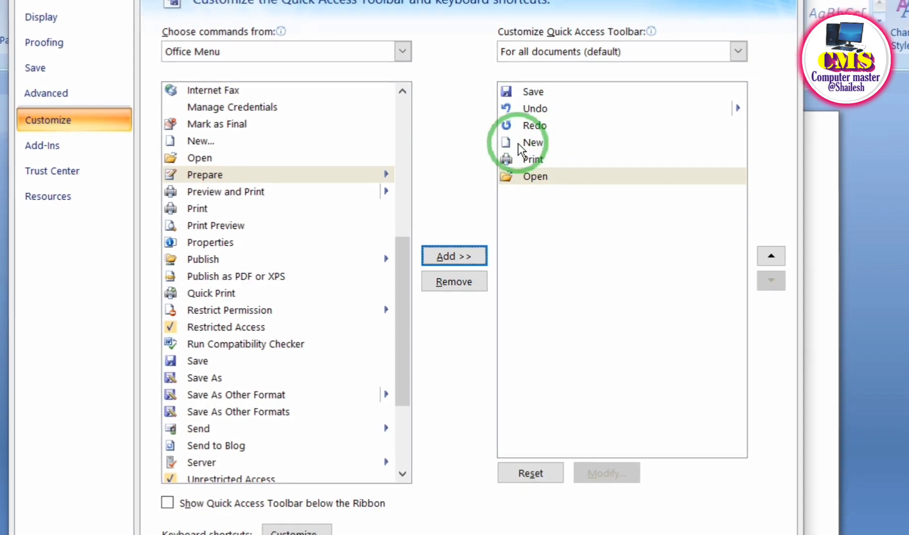
left_click(538, 179)
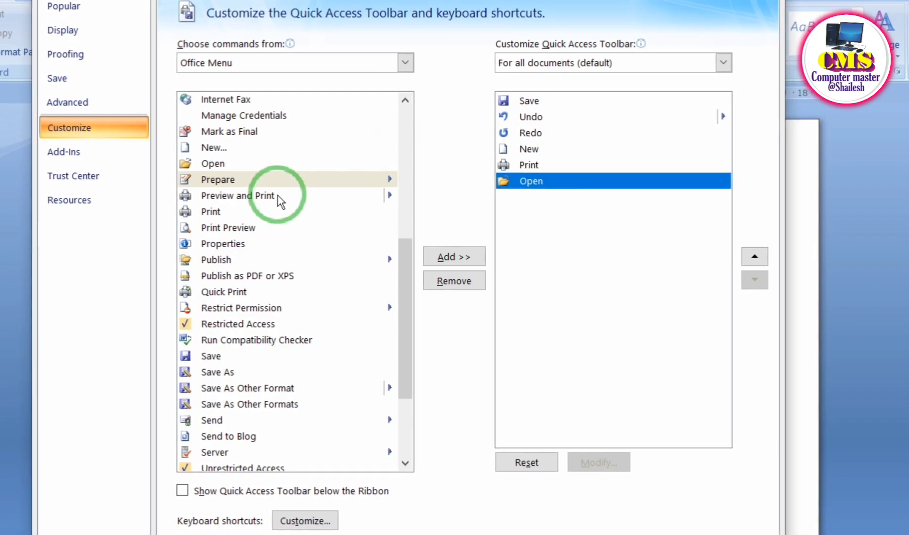
Step: From Home Tab commands, add Change Case, Borders and Shading..., and Bold to the toolbar list
left_click(406, 65)
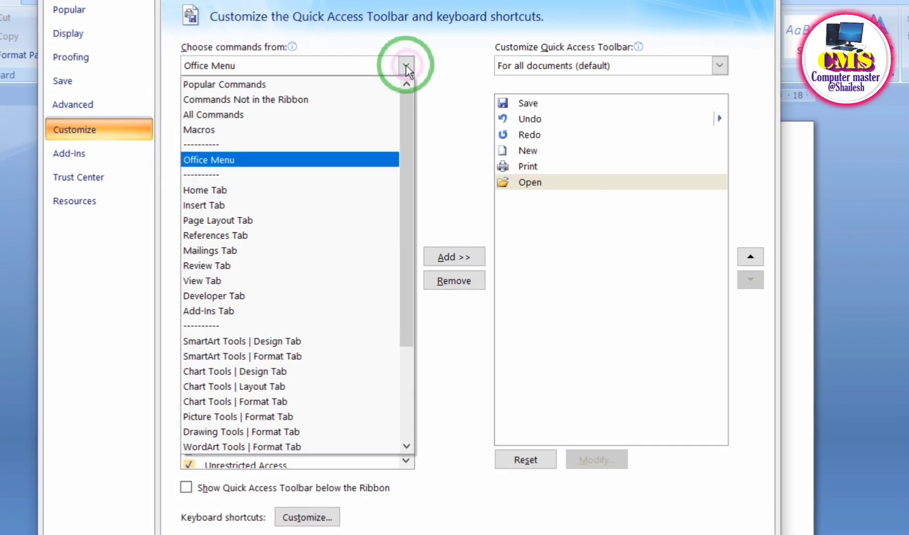
left_click(225, 191)
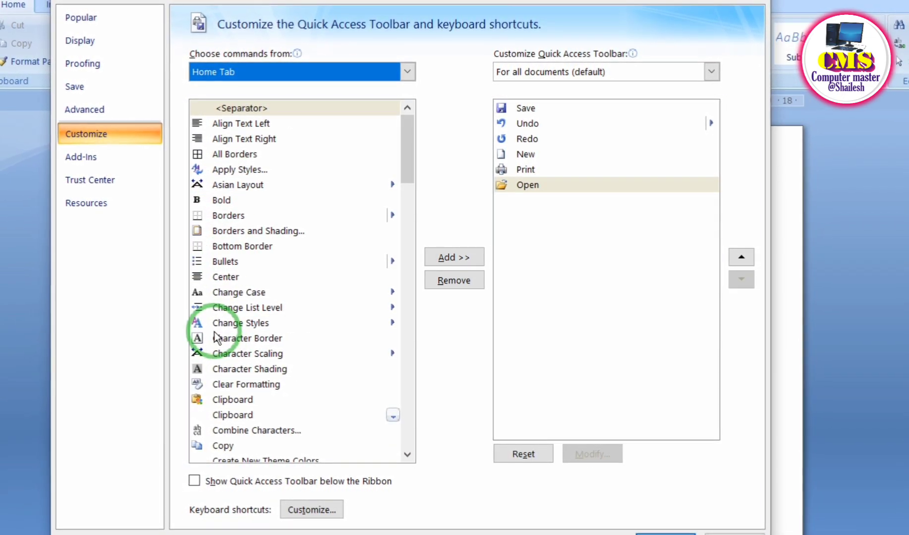
left_click(241, 295)
left_click(449, 259)
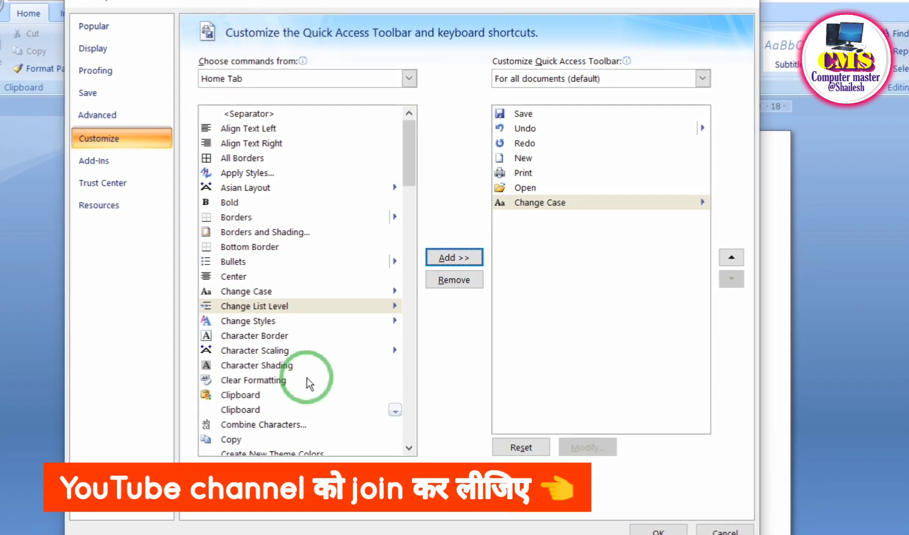
left_click(267, 233)
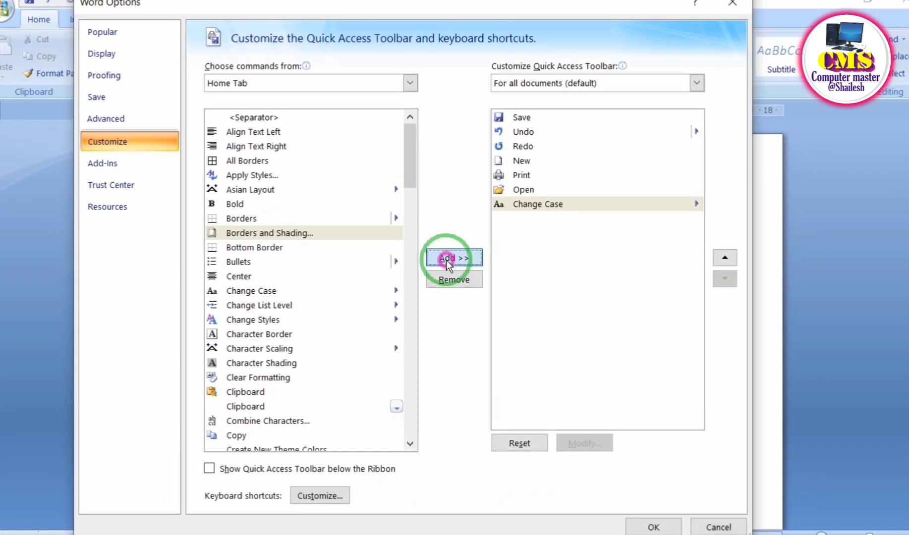
left_click(446, 260)
left_click(237, 204)
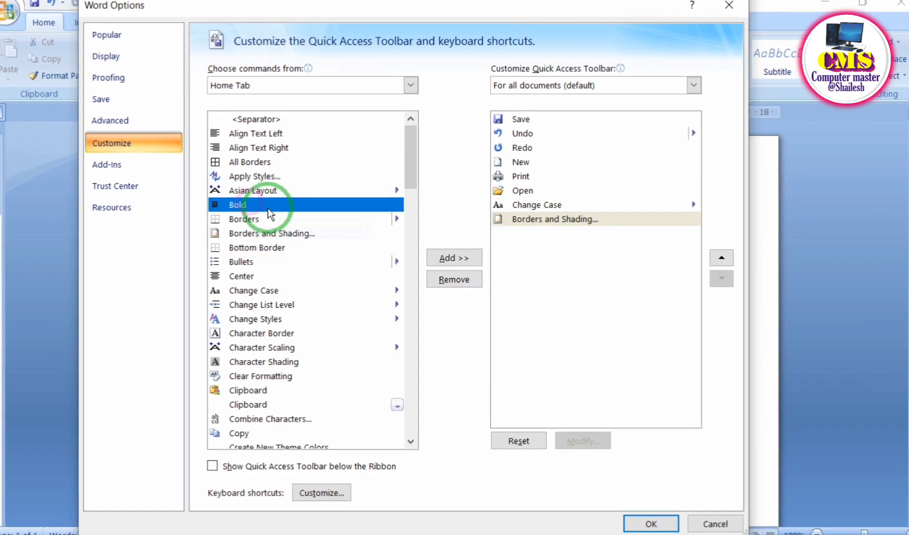
left_click(449, 259)
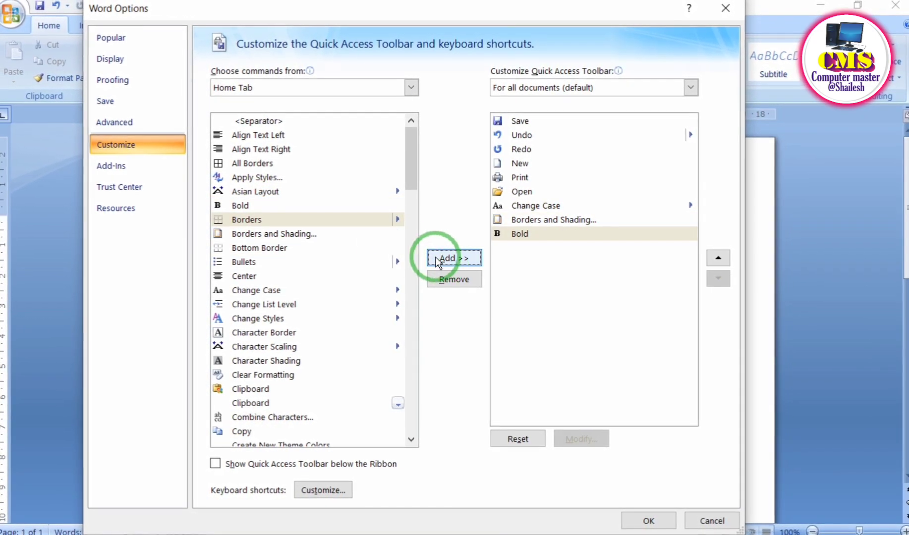
left_click(612, 205)
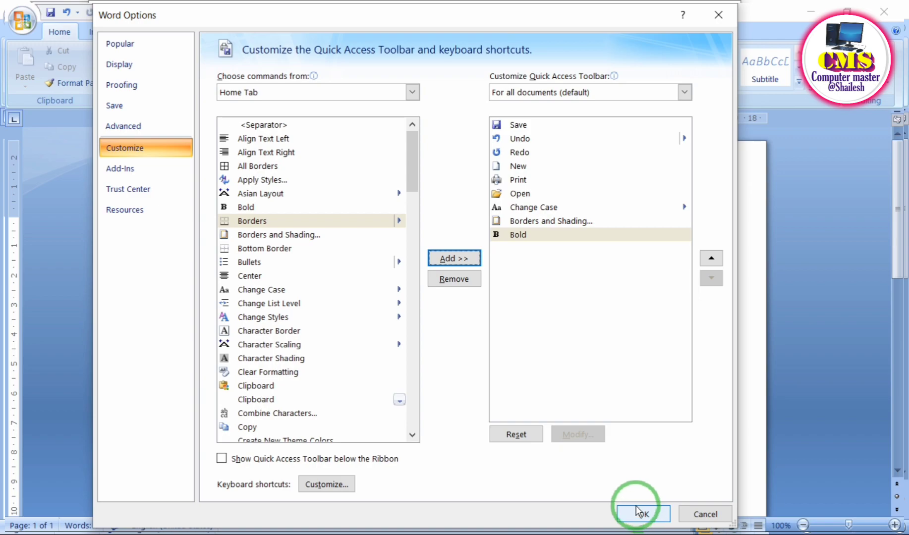
Step: Confirm Word Options with OK so all nine commands appear on the toolbar
left_click(639, 512)
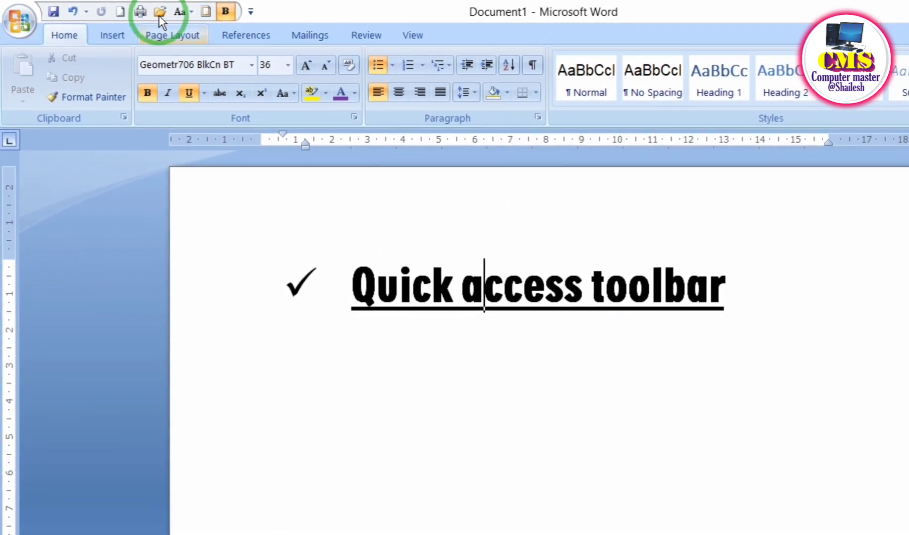
left_click(131, 15)
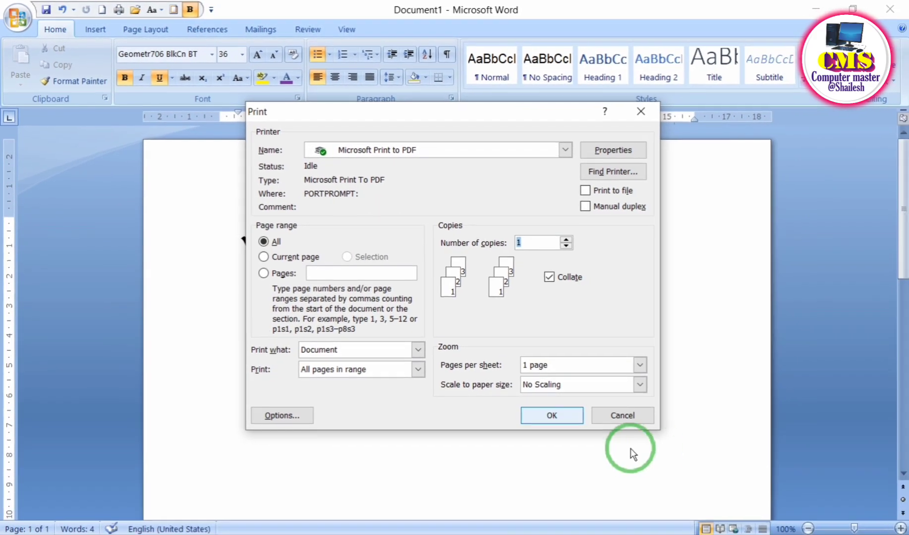
left_click(652, 114)
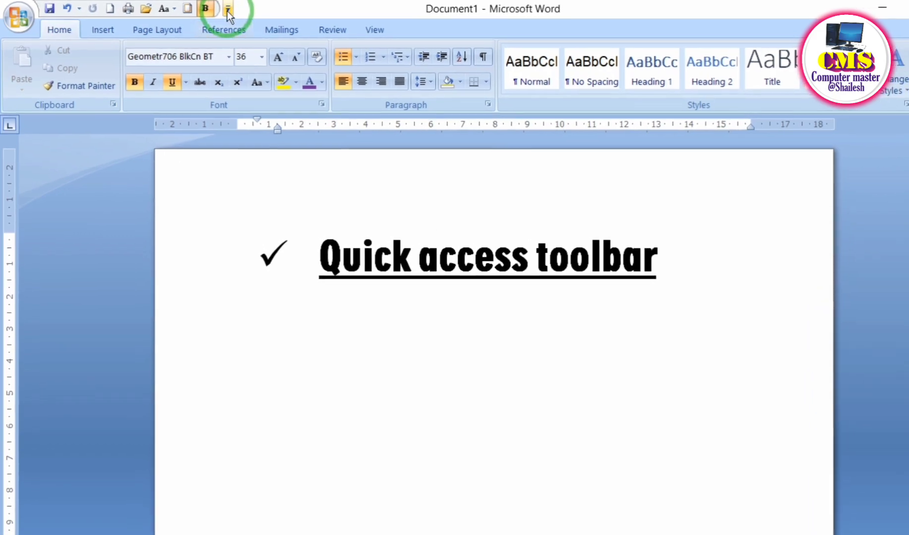
left_click(211, 10)
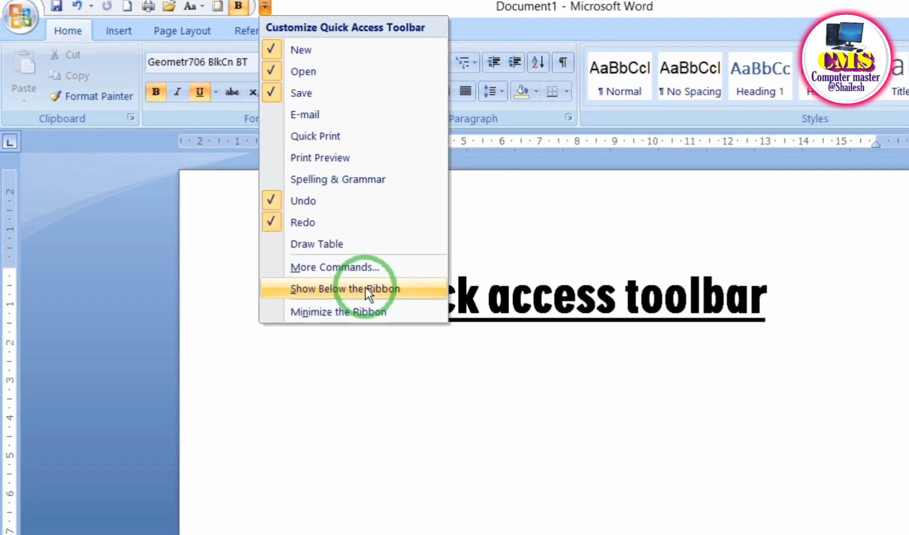
left_click(366, 288)
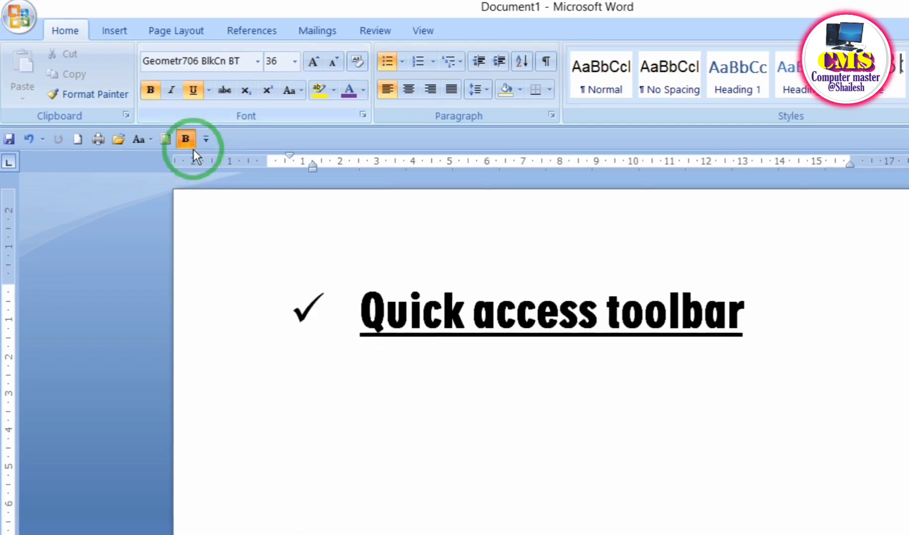
left_click(208, 140)
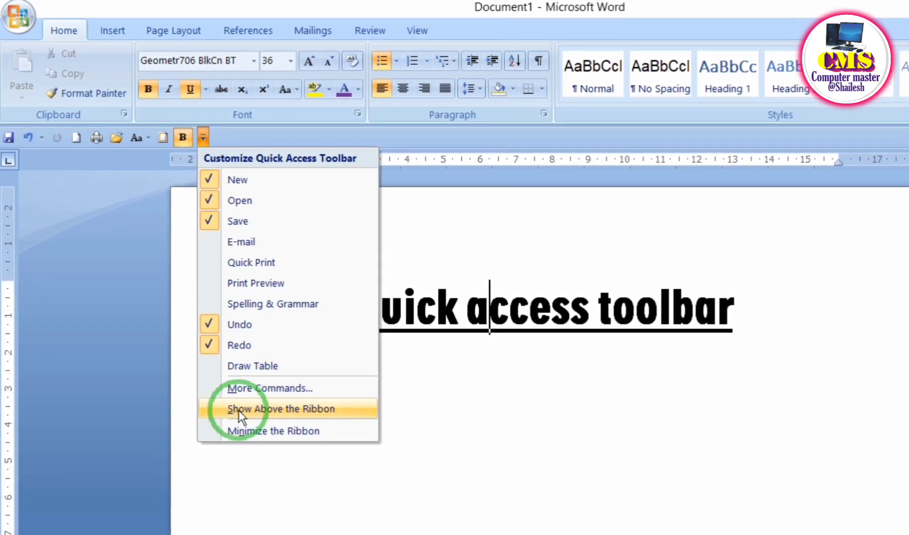
left_click(296, 404)
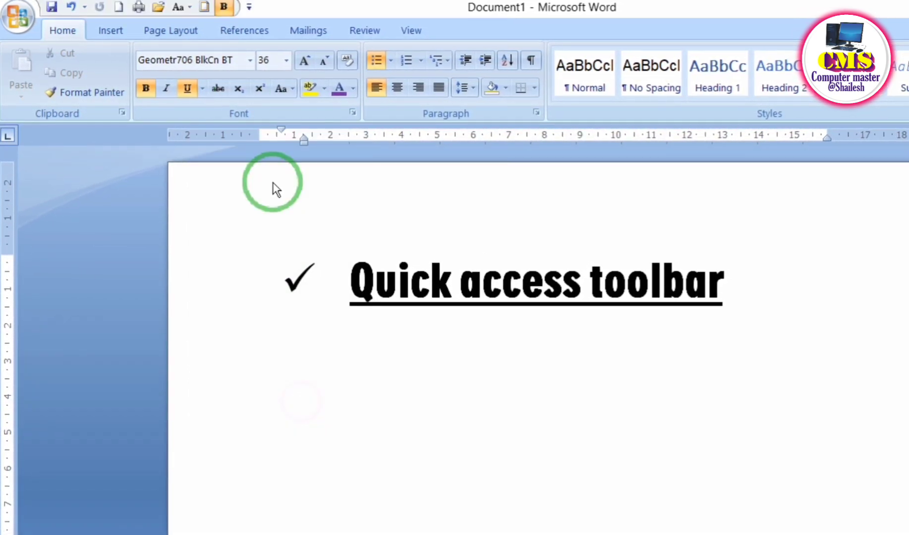
left_click(244, 8)
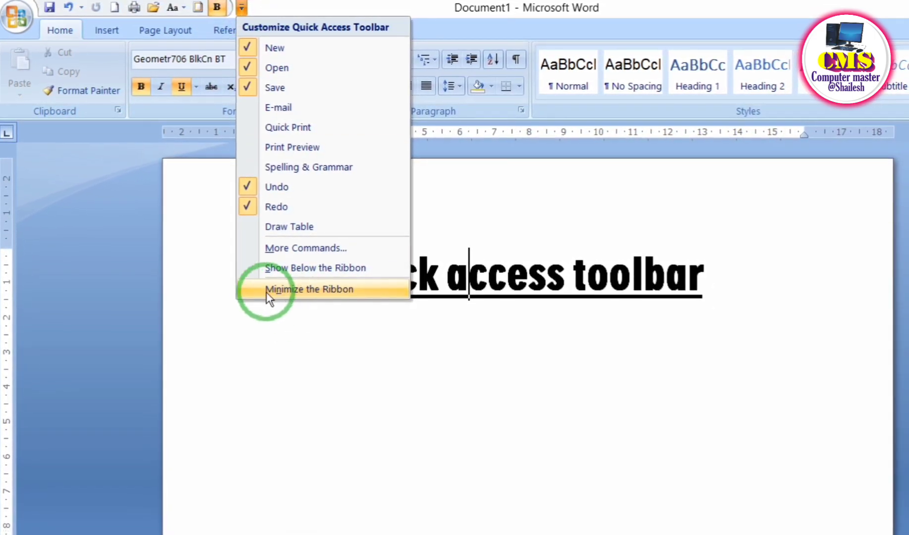
left_click(334, 287)
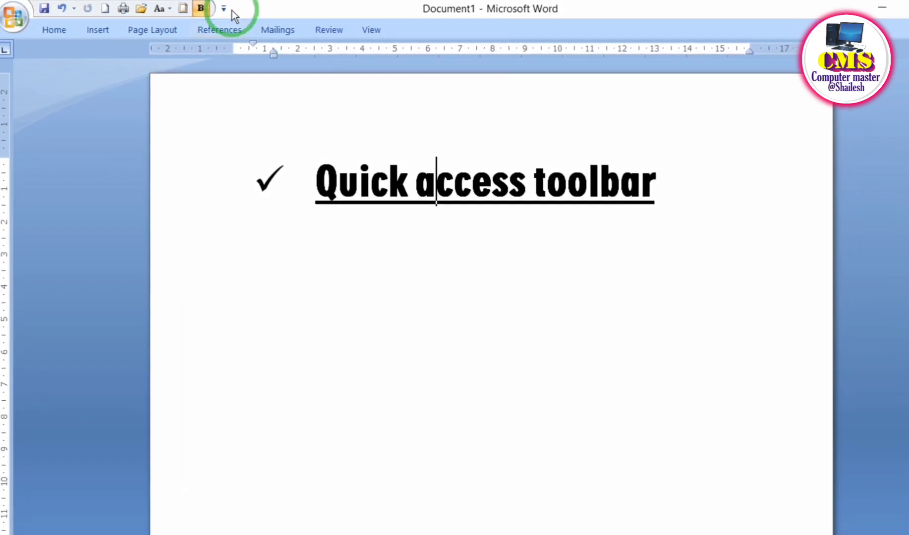
left_click(224, 9)
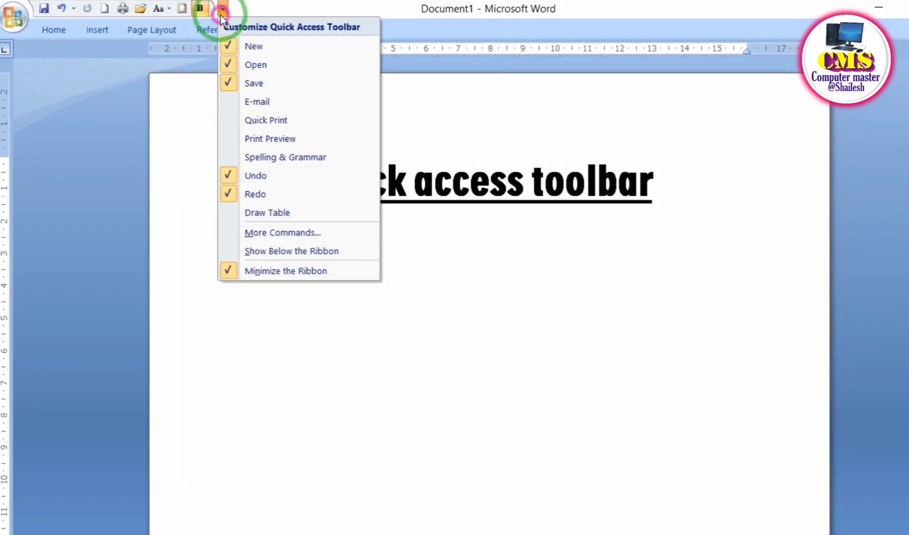
left_click(275, 268)
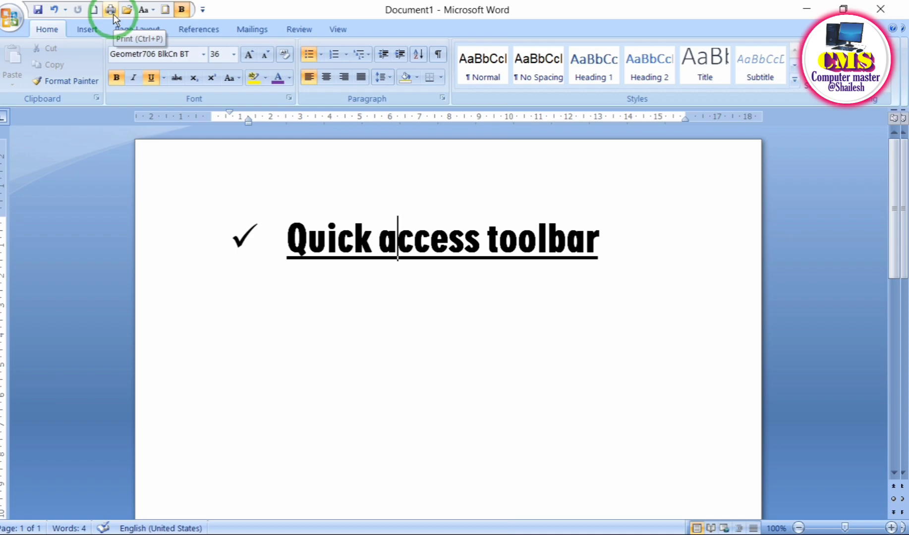
Step: In More Commands, remove Change Case and Borders and Shading from the toolbar and confirm with OK
left_click(203, 12)
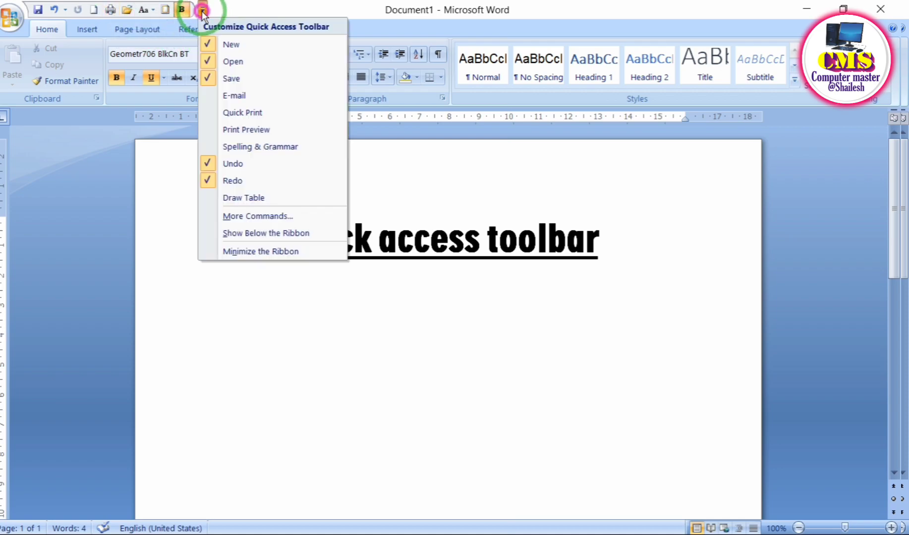
left_click(262, 217)
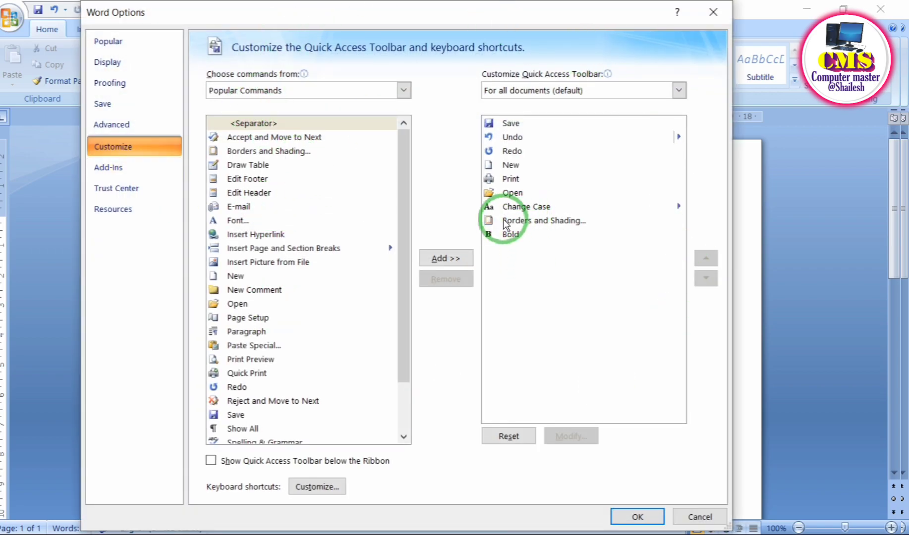
left_click(545, 211)
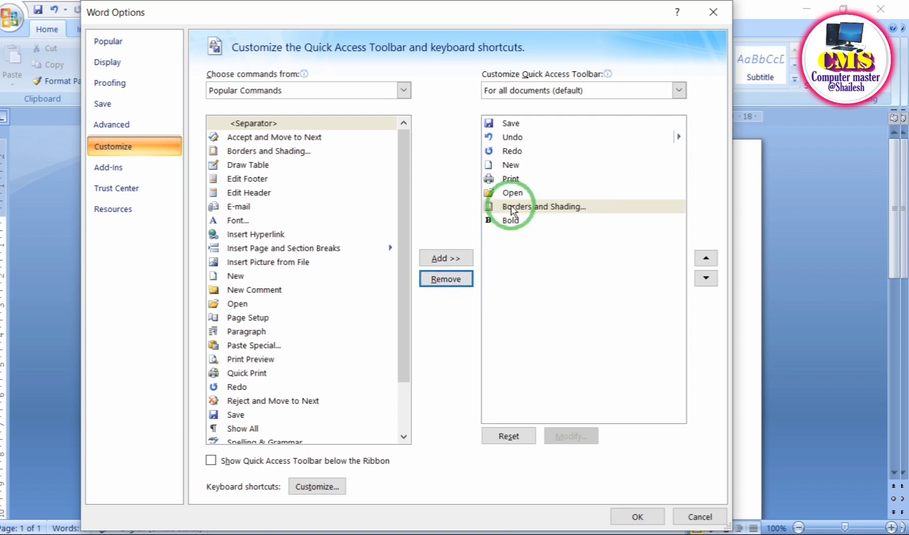
left_click(511, 207)
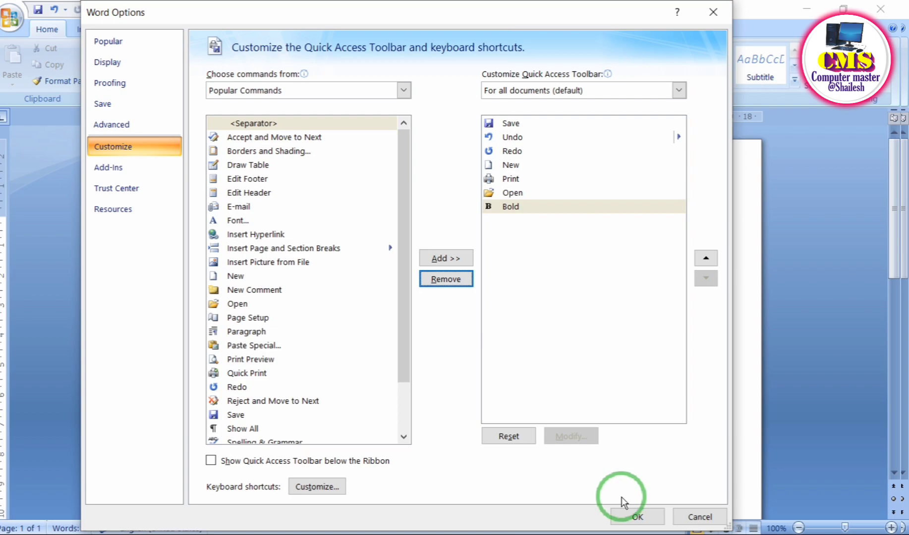
left_click(650, 523)
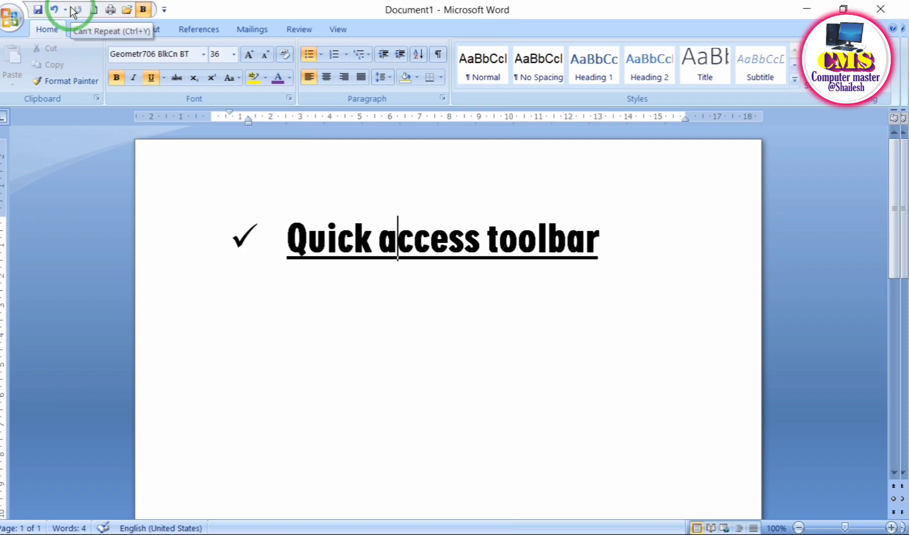
Step: Open the Customize Keyboard dialog from the Word Options customize page
left_click(164, 10)
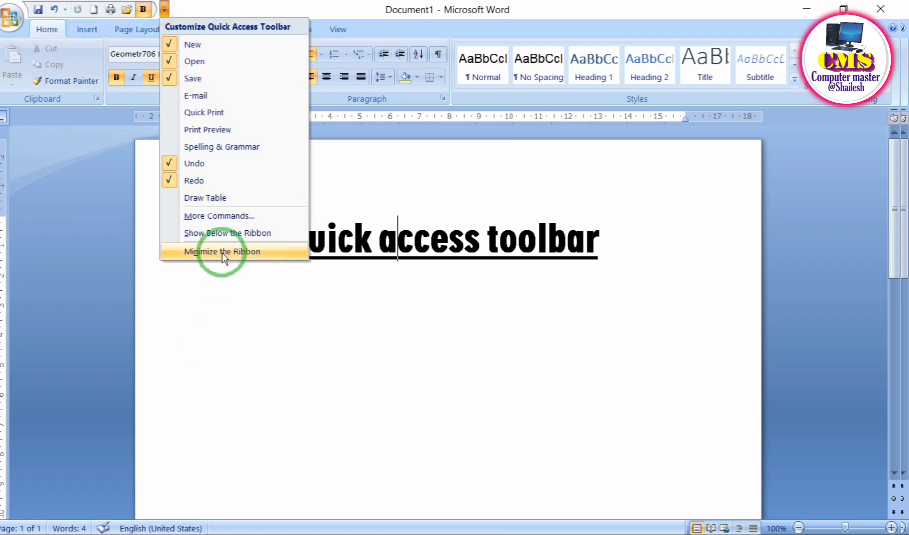
left_click(216, 216)
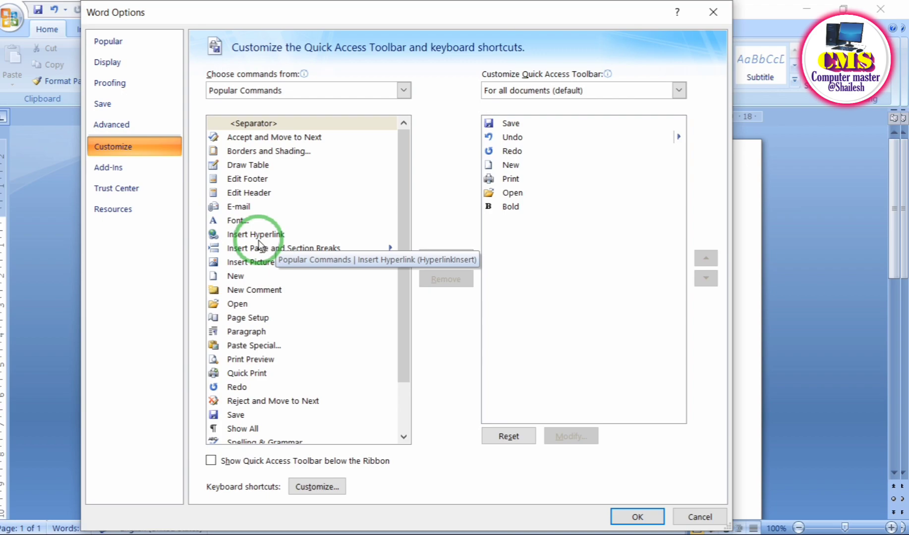
left_click(268, 318)
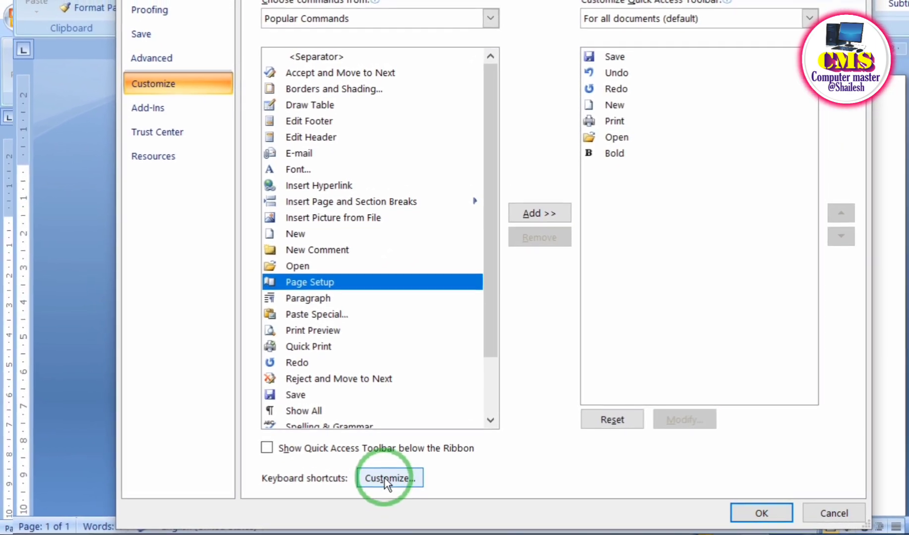
left_click(386, 478)
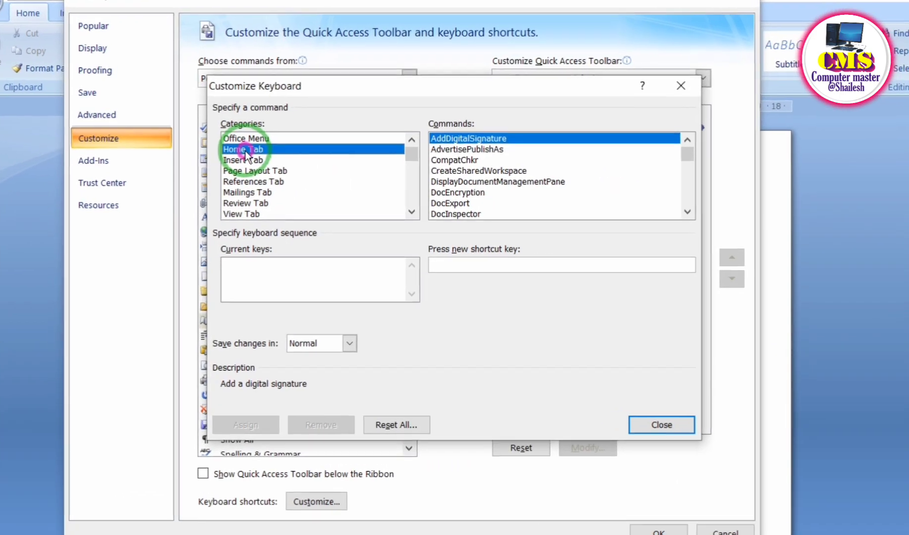
Step: Pick Home Tab > BorderAll and enter Alt+Ctrl+C as its new shortcut, replacing Ctrl+C
left_click(256, 156)
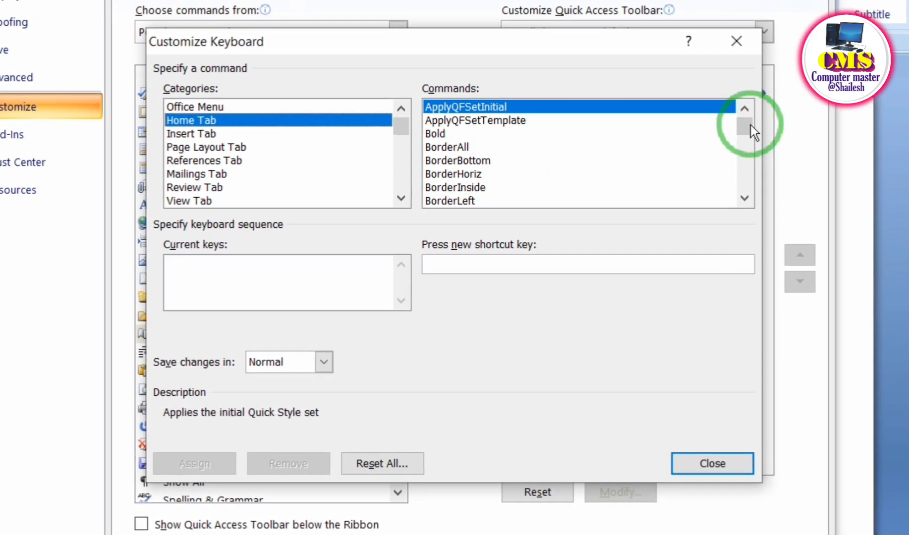
mouse_move(746, 143)
left_mouse_down()
mouse_move(751, 148)
mouse_move(584, 120)
left_mouse_up()
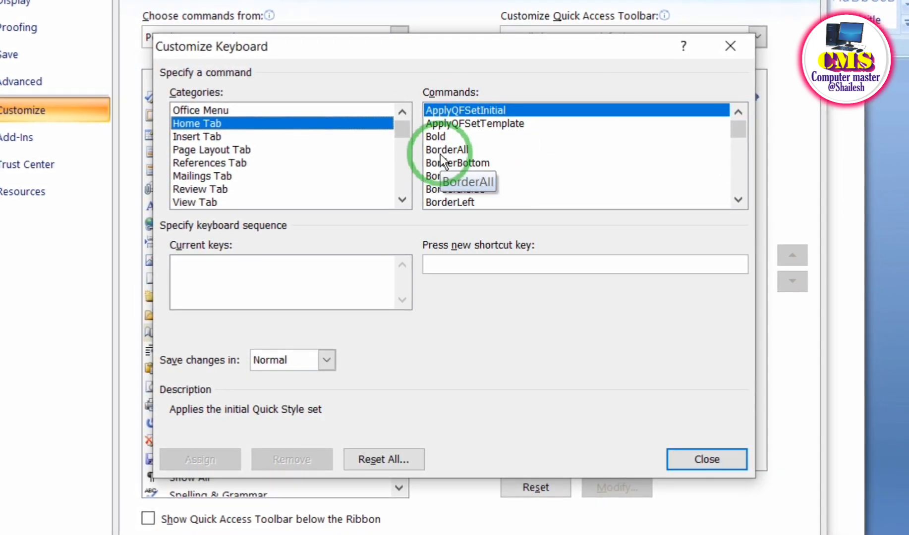
left_click(469, 150)
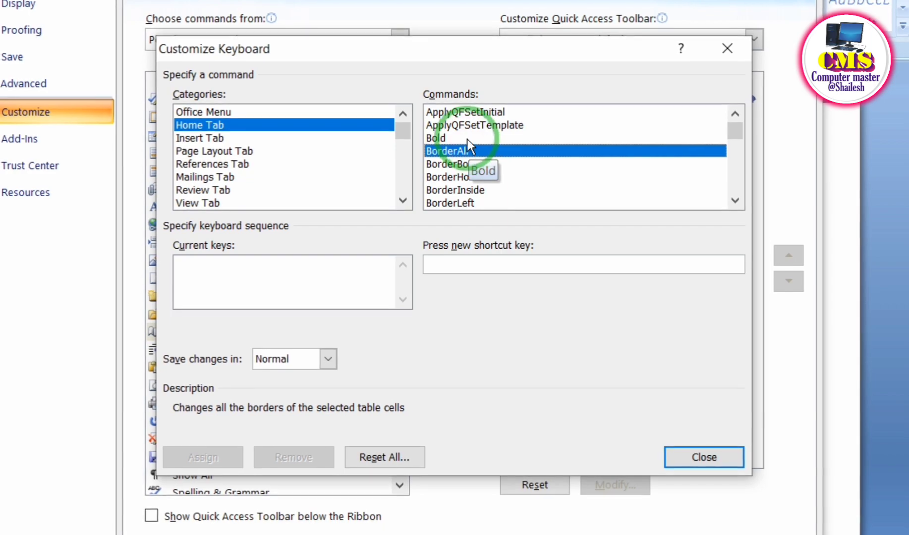
left_click(482, 281)
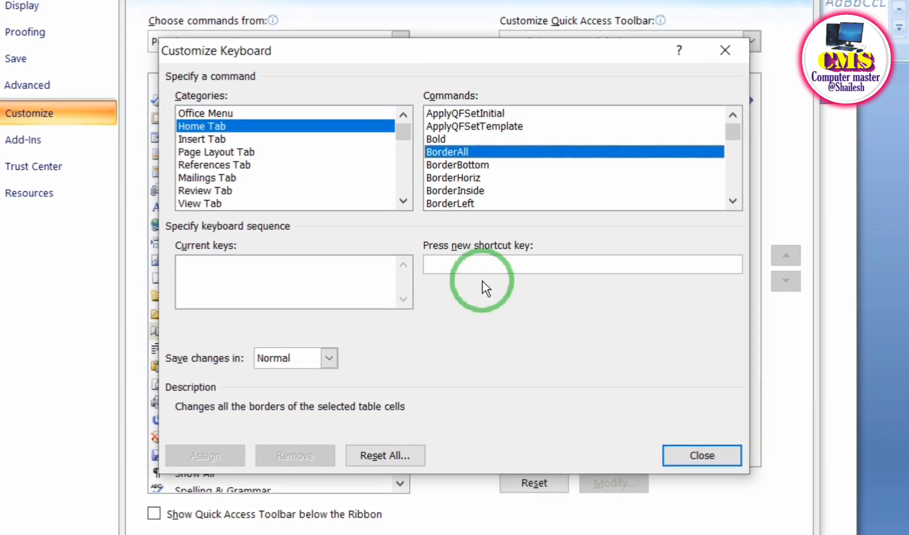
left_click(434, 265)
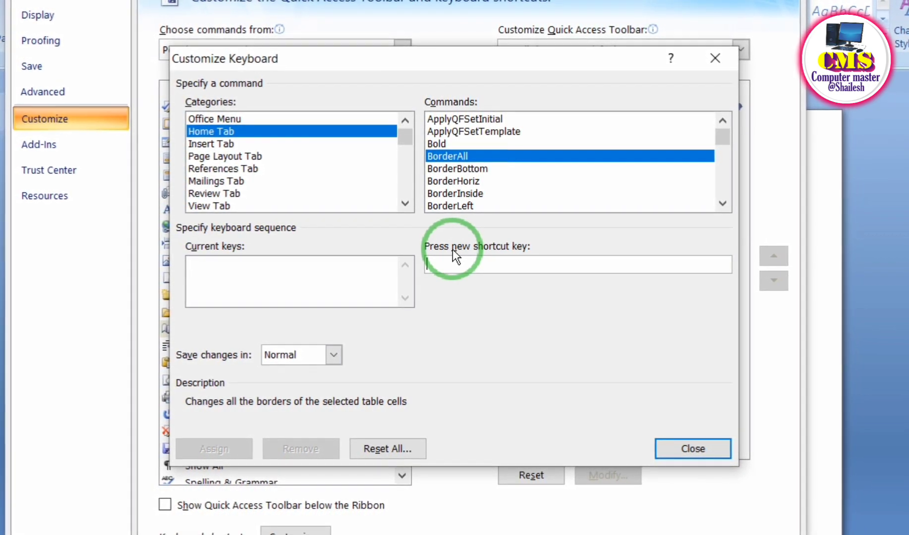
key("ctrl+c")
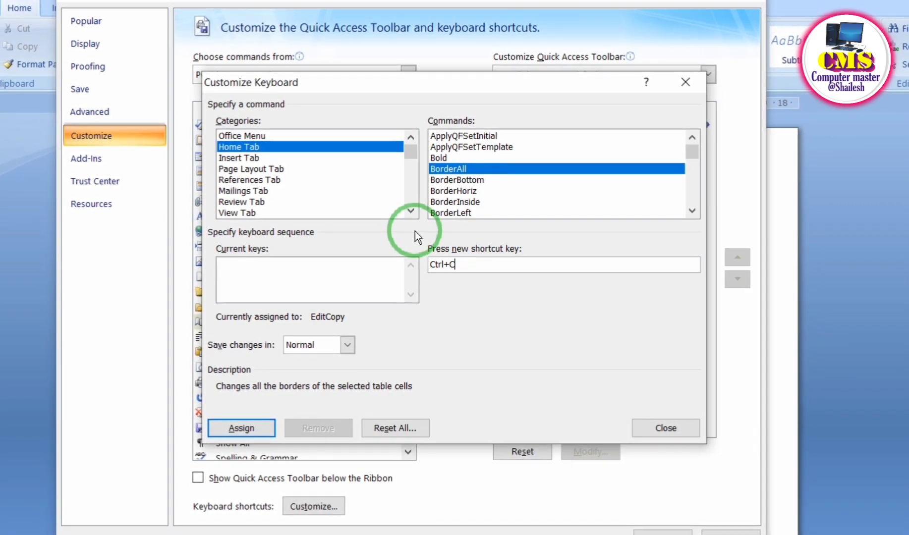
key("BackSpace")
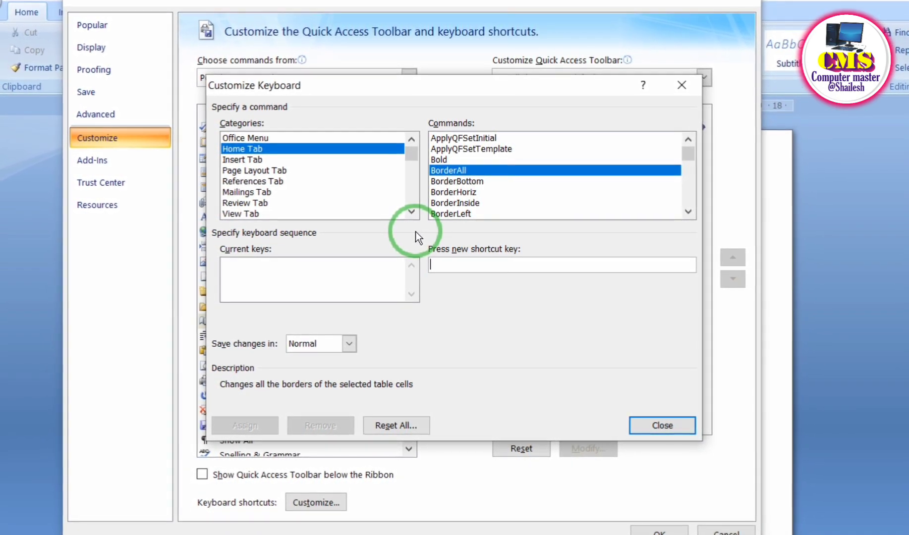
key("ctrl+alt+c")
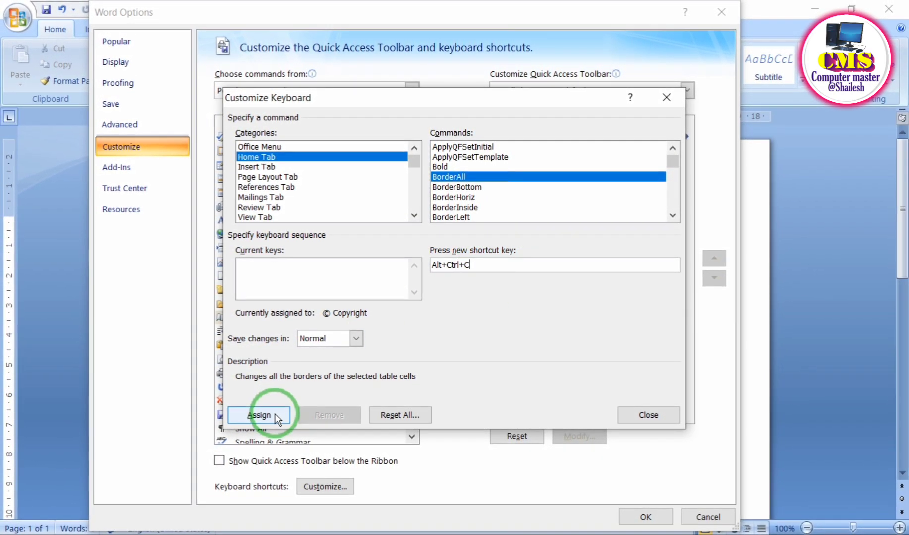
Step: Close both dialogs, then give the 'Quick access toolbar' heading line a box border
left_click(647, 415)
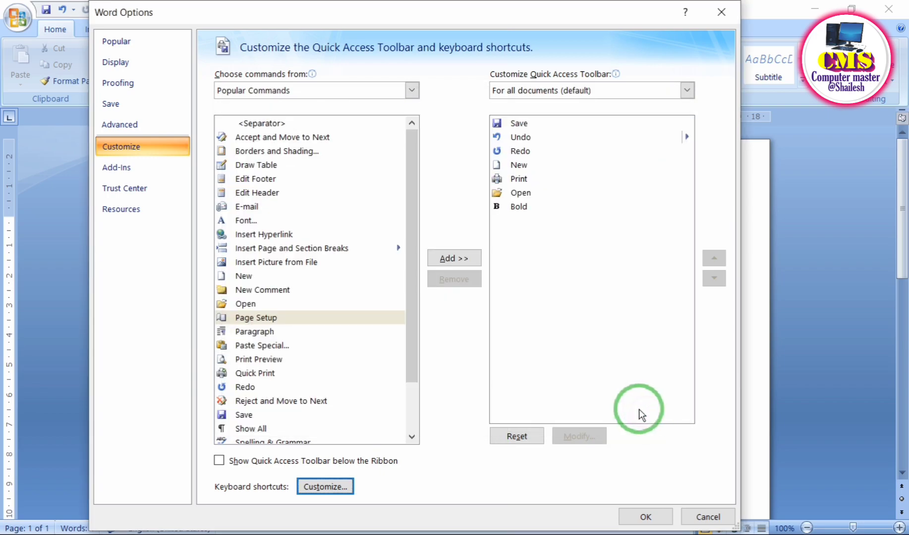
left_click(650, 520)
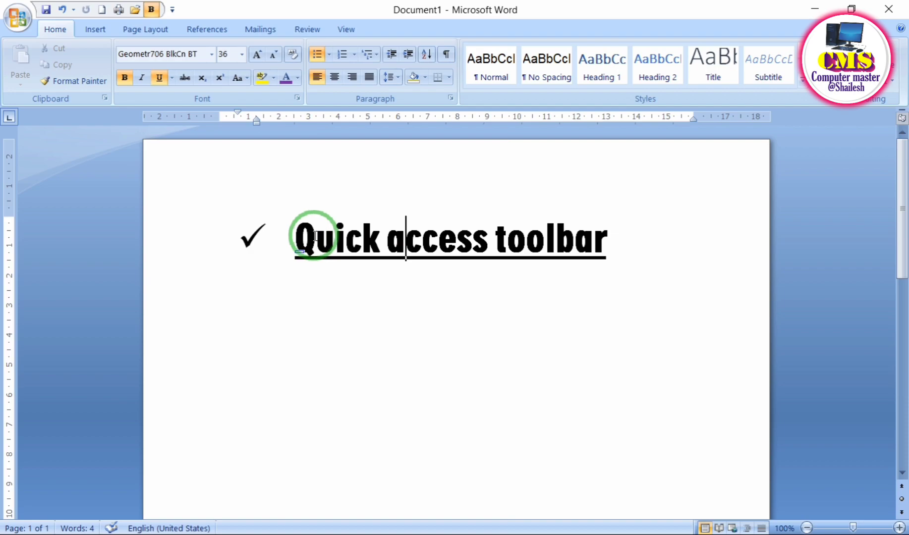
left_click_drag(635, 243, 361, 224)
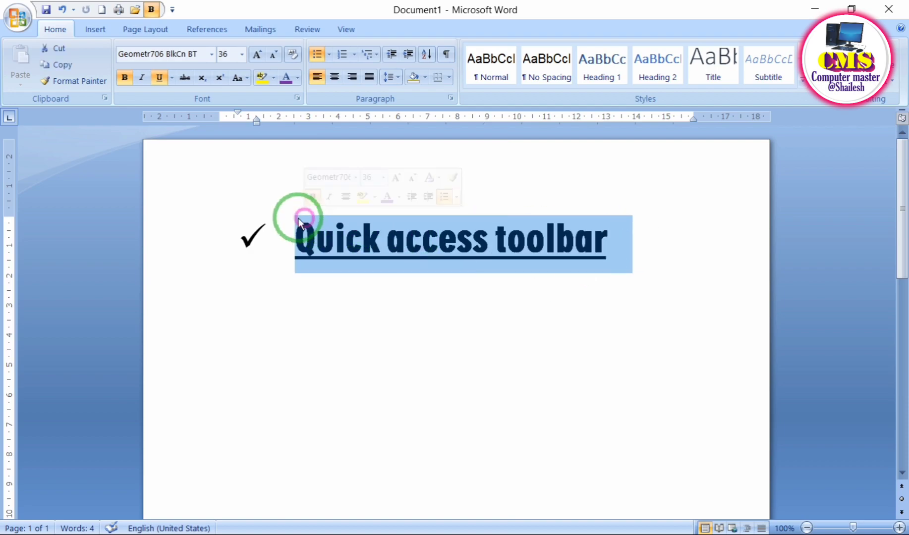
key("alt+h")
key("b")
key("o")
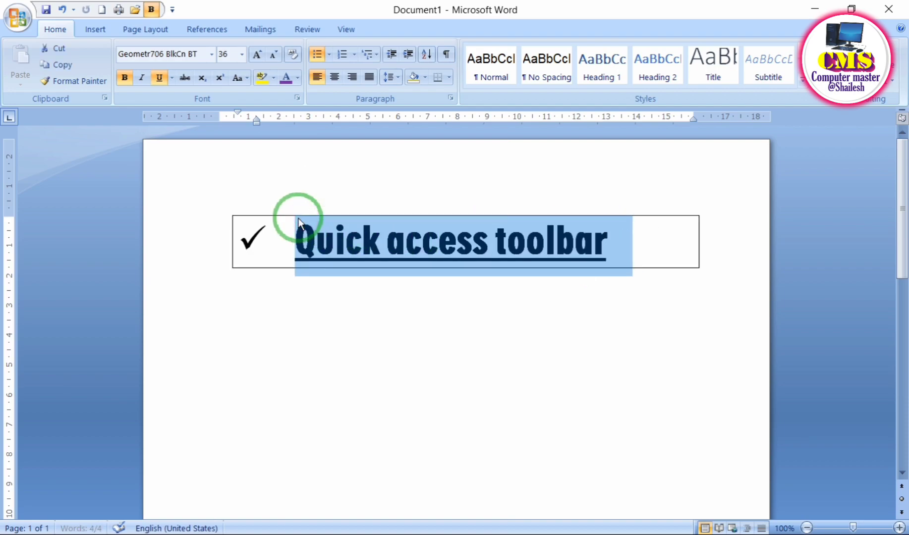
left_click(419, 339)
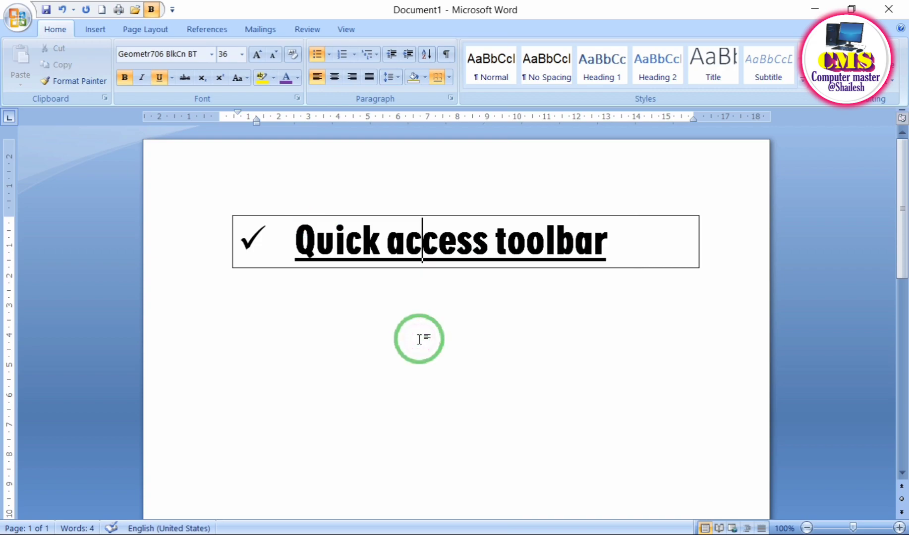